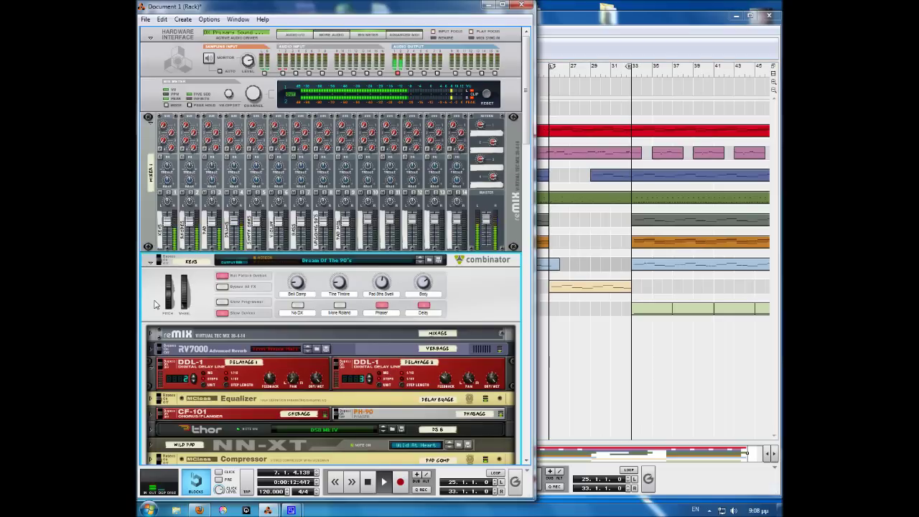
# - Examine the rack devices from the mixer downward on the front, inspect the rear cable routing, and return to the front view
pyautogui.scroll(-3, 154, 304)
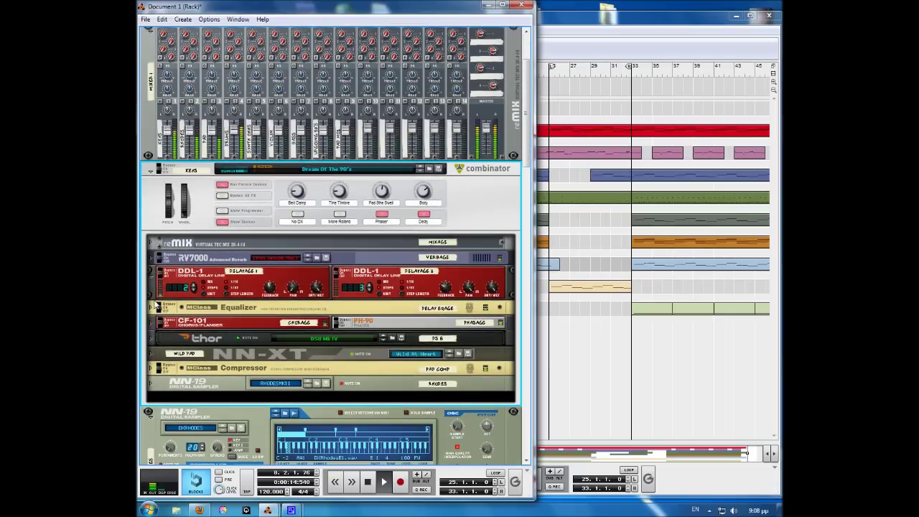
pyautogui.scroll(-1, 154, 303)
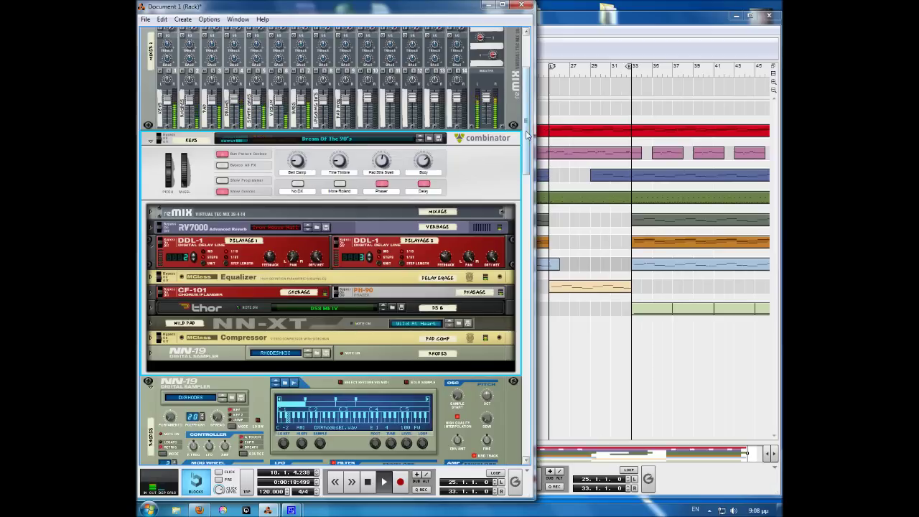
pyautogui.moveTo(526, 134); pyautogui.dragTo(532, 256)
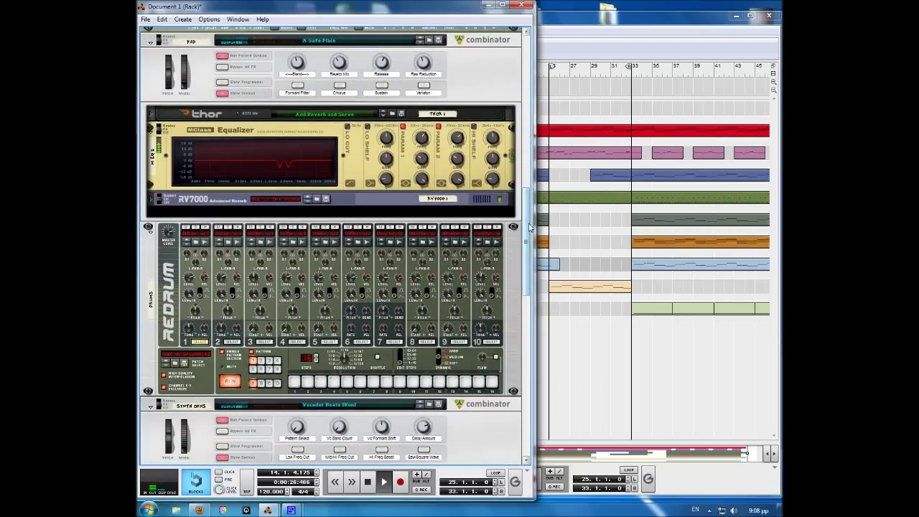
pyautogui.moveTo(528, 202); pyautogui.dragTo(528, 222)
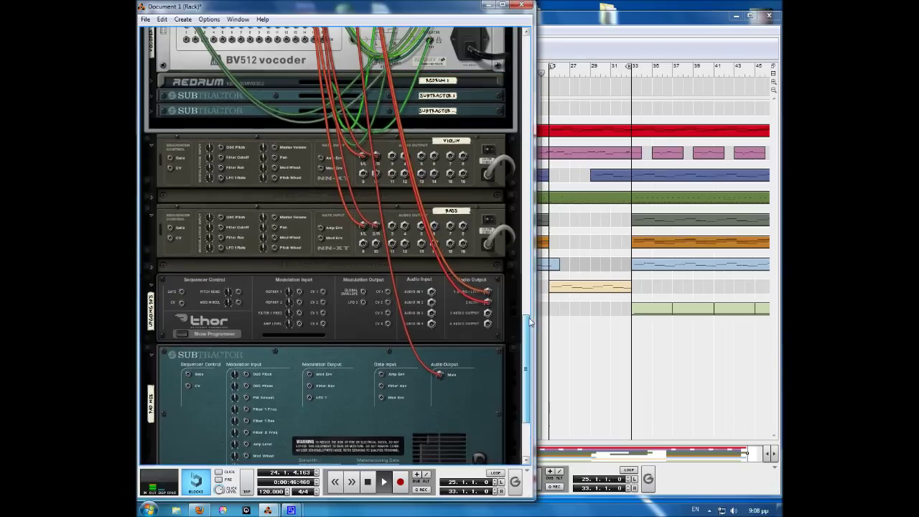
pyautogui.moveTo(534, 279); pyautogui.dragTo(527, 41)
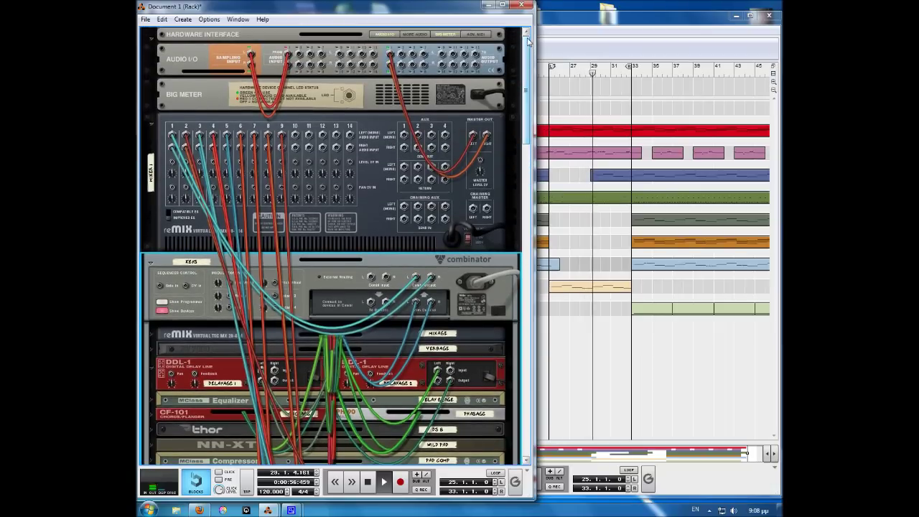
pyautogui.press('Tab')
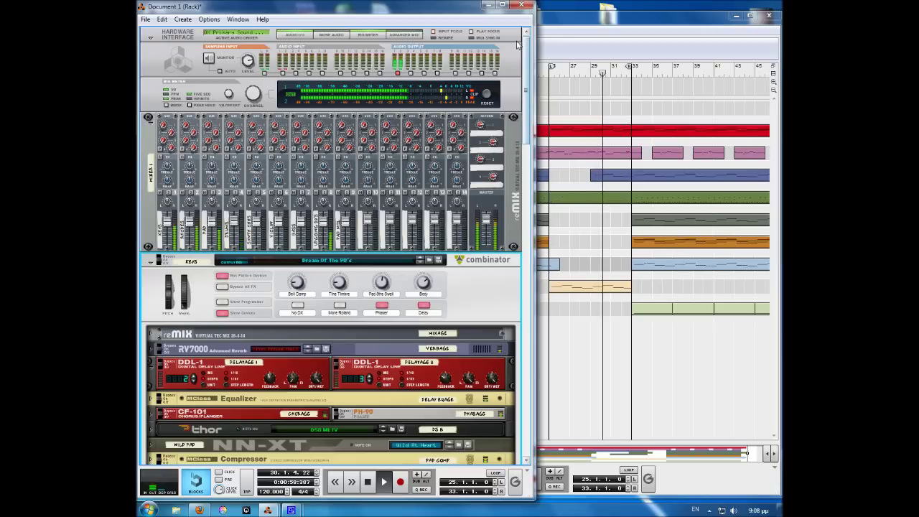
# - Bring the Sequencer window forward and examine the song arrangement from bar 33 onward
pyautogui.click(561, 25)
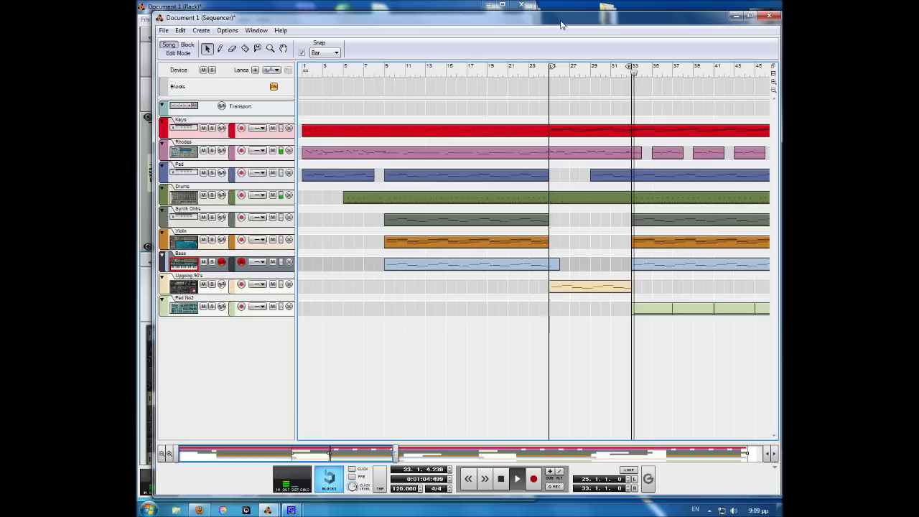
pyautogui.moveTo(379, 457); pyautogui.dragTo(482, 459)
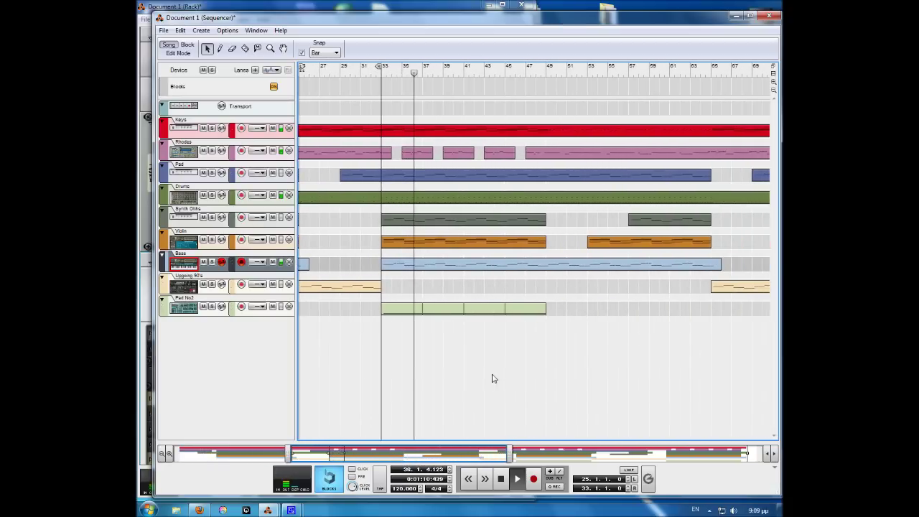
pyautogui.moveTo(466, 460); pyautogui.dragTo(500, 460)
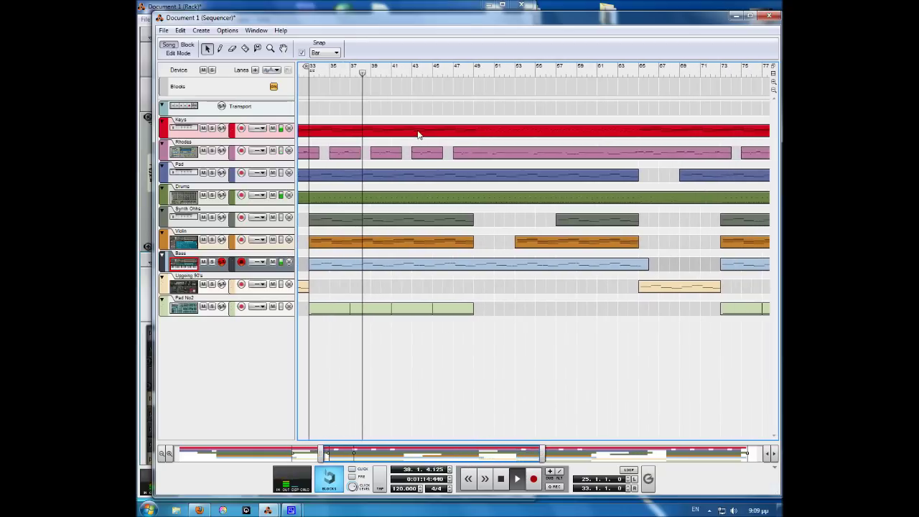
# - Open the Keys clip for note editing and examine its notes and velocities up to about bar 61
pyautogui.click(229, 135)
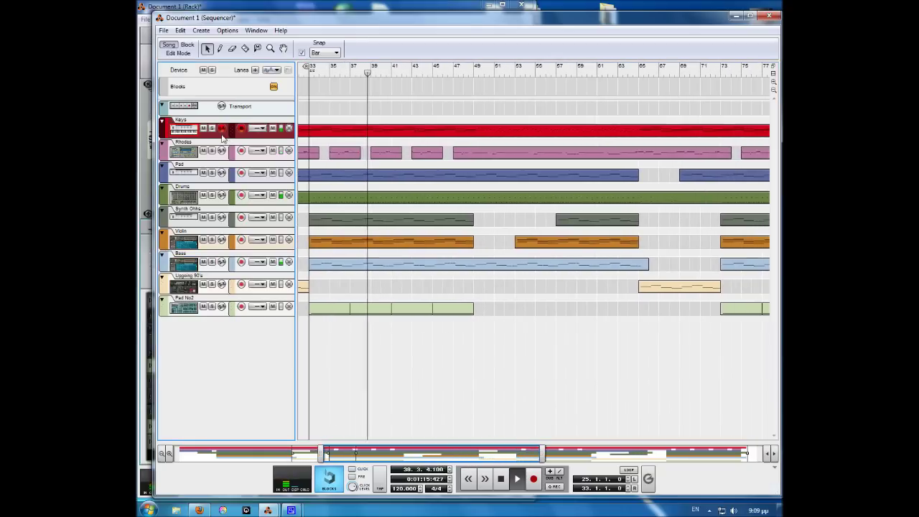
pyautogui.doubleClick(409, 132)
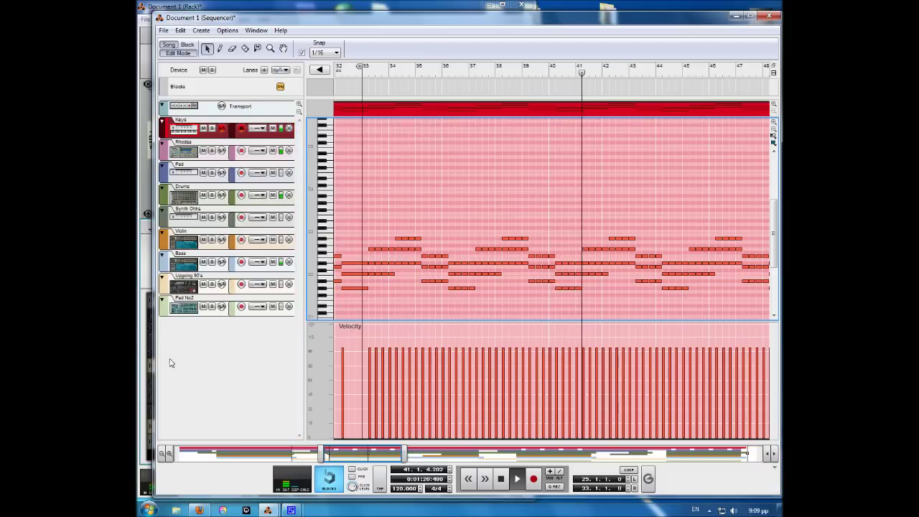
pyautogui.moveTo(382, 453); pyautogui.dragTo(422, 460)
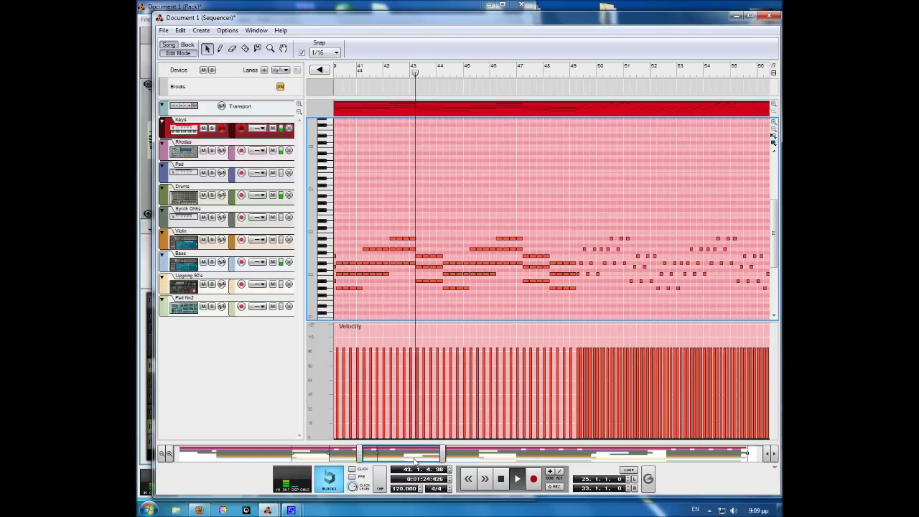
pyautogui.moveTo(413, 461); pyautogui.dragTo(428, 459)
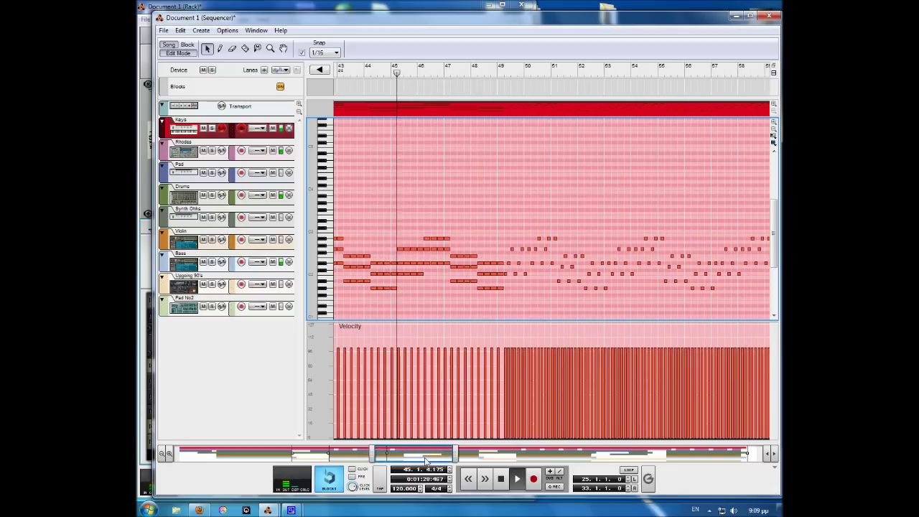
pyautogui.moveTo(380, 461); pyautogui.dragTo(395, 458)
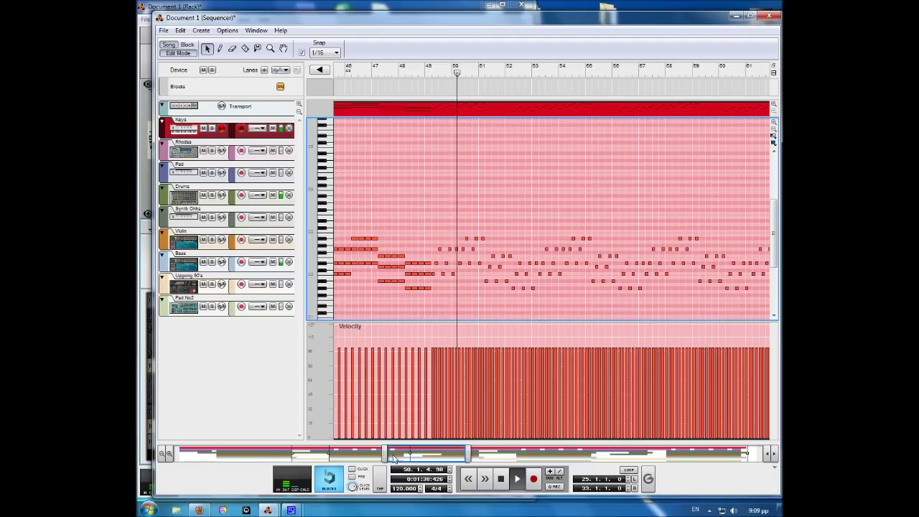
# - Examine the notes of the Rhodes track and the Pad clip starting at bar 29, returning to the arrangement
pyautogui.click(208, 157)
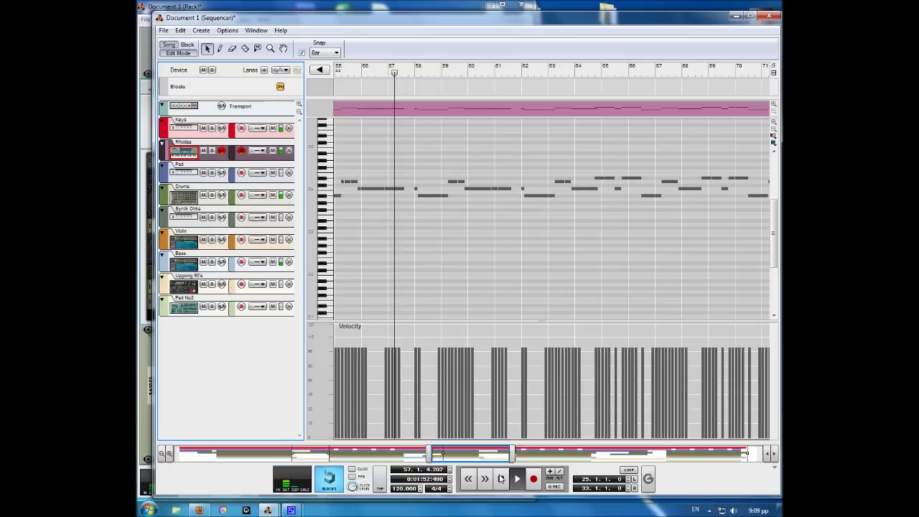
pyautogui.click(184, 55)
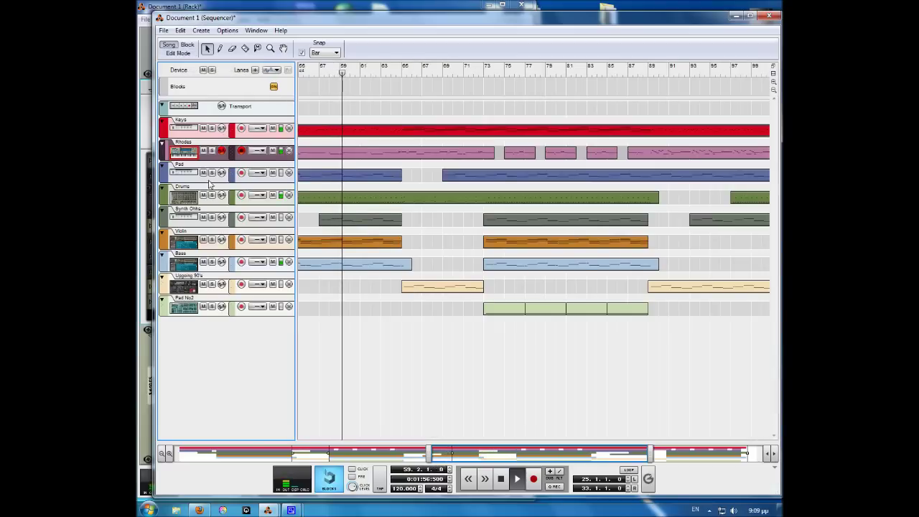
pyautogui.click(346, 183)
pyautogui.doubleClick(345, 182)
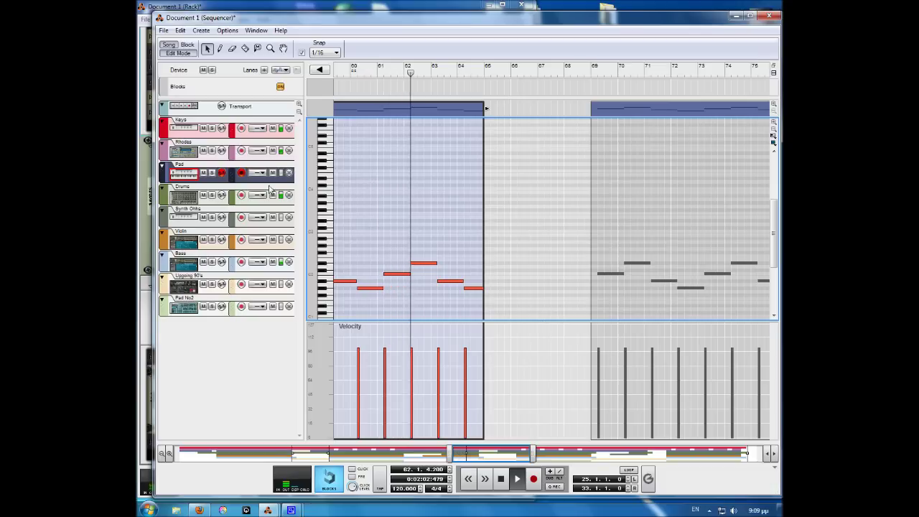
pyautogui.click(179, 53)
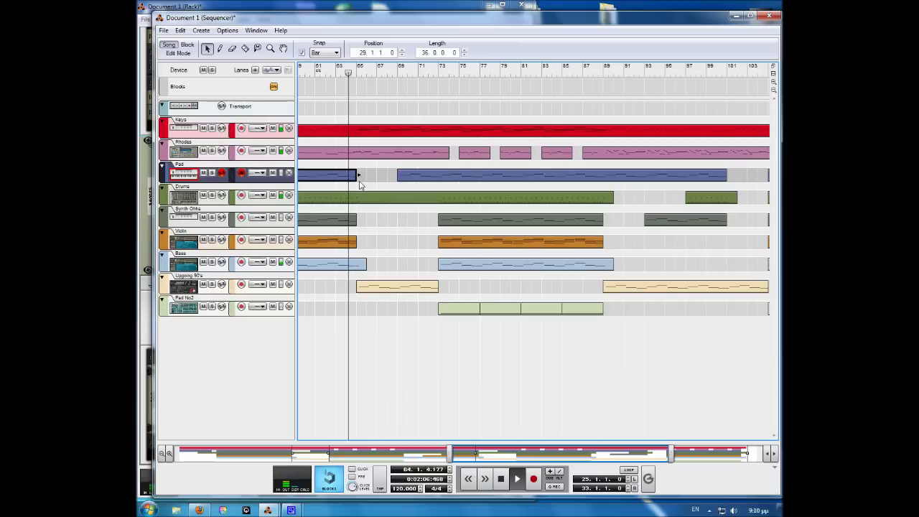
# - Open the long Drums clip to examine its hit pattern and velocities, and return to the arrangement
pyautogui.click(373, 198)
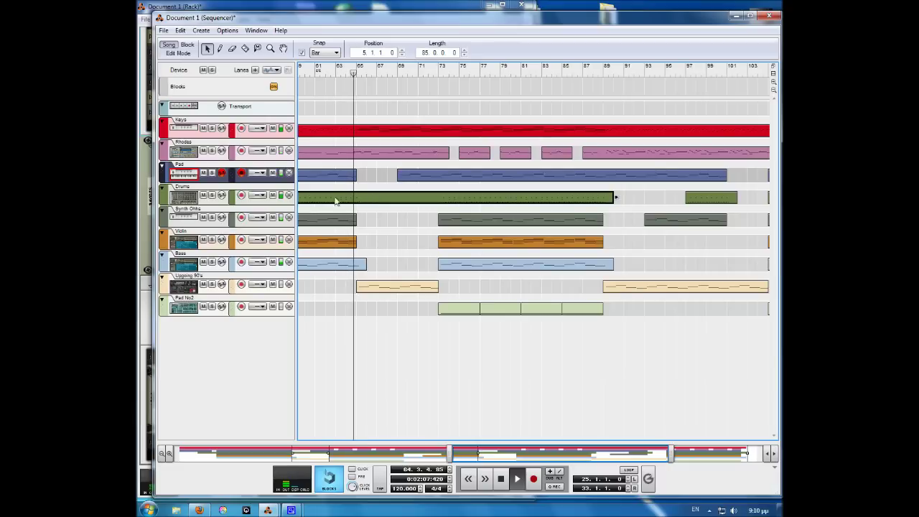
pyautogui.doubleClick(384, 198)
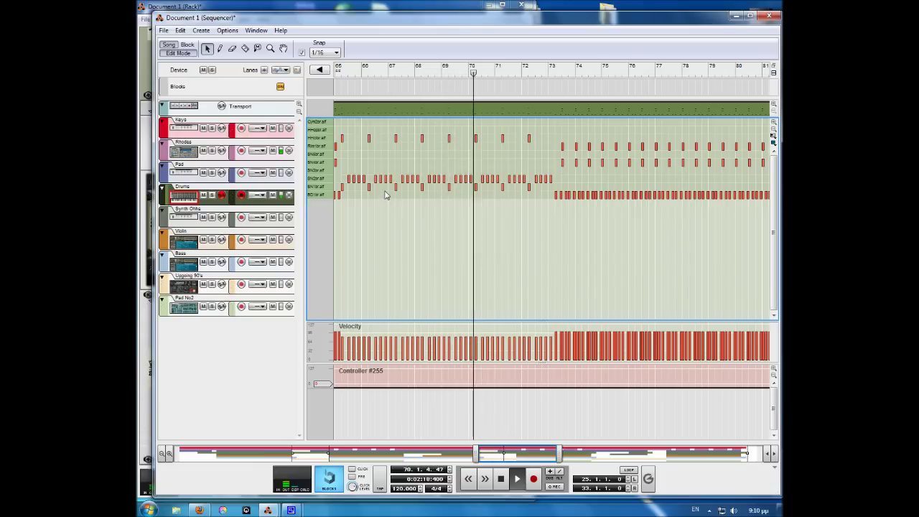
pyautogui.click(191, 54)
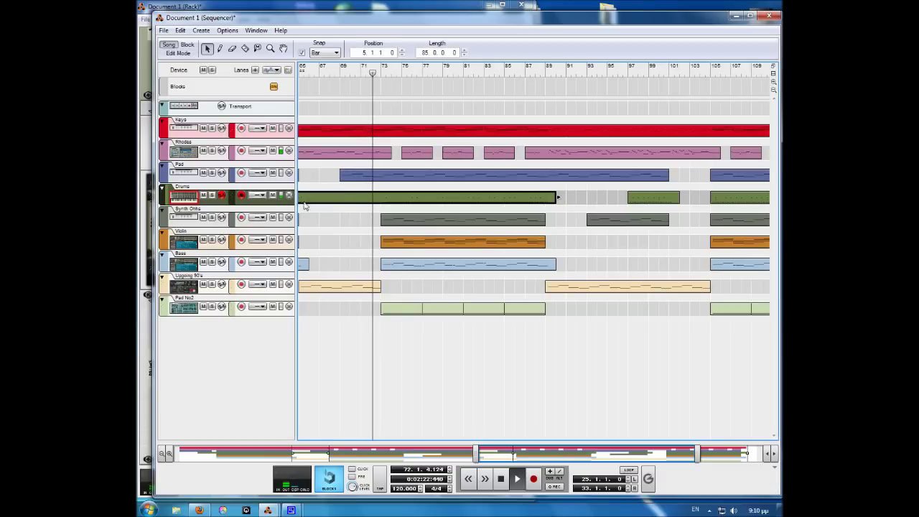
# - Examine the notes of the Synth Ohhs, Violin and Bass parts from bar 73, and return to the arrangement
pyautogui.click(399, 229)
pyautogui.doubleClick(396, 224)
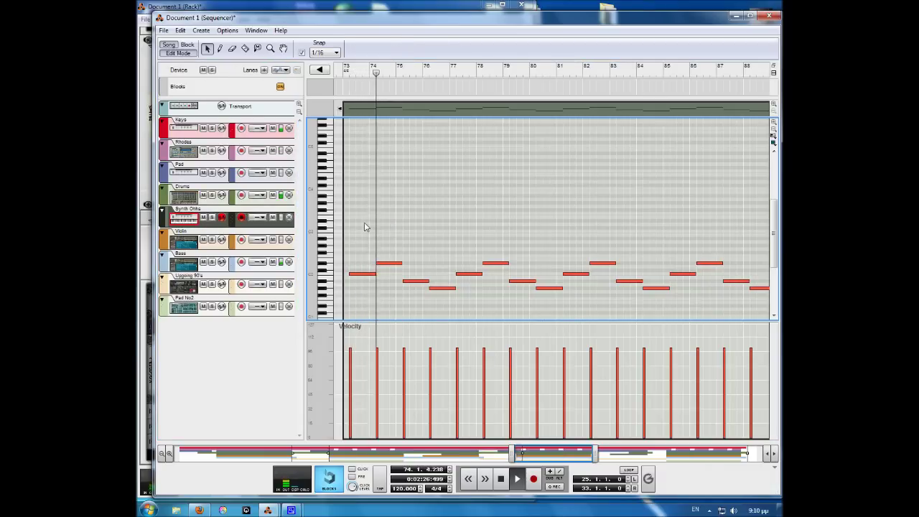
pyautogui.click(209, 243)
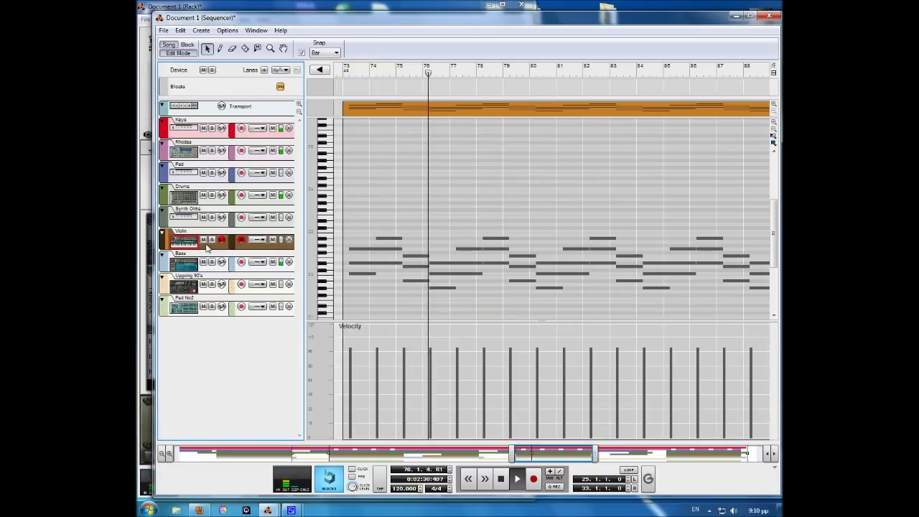
pyautogui.click(212, 269)
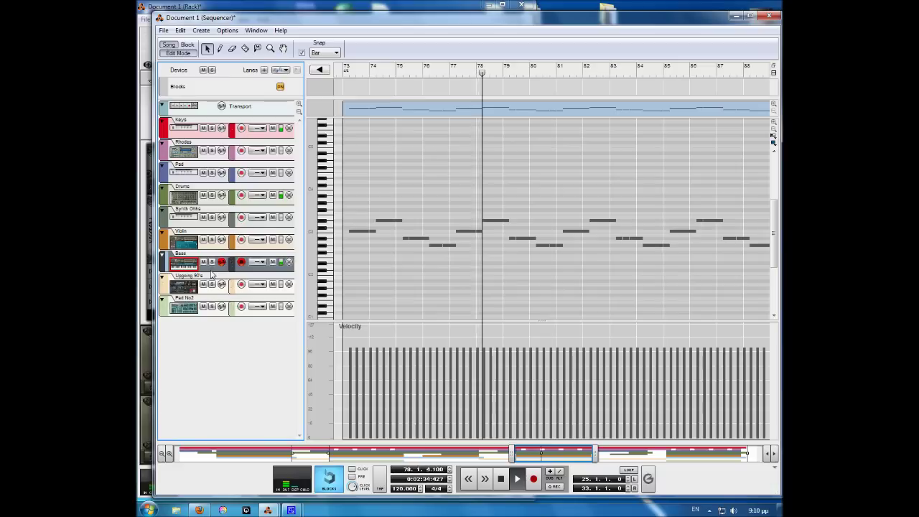
pyautogui.click(185, 55)
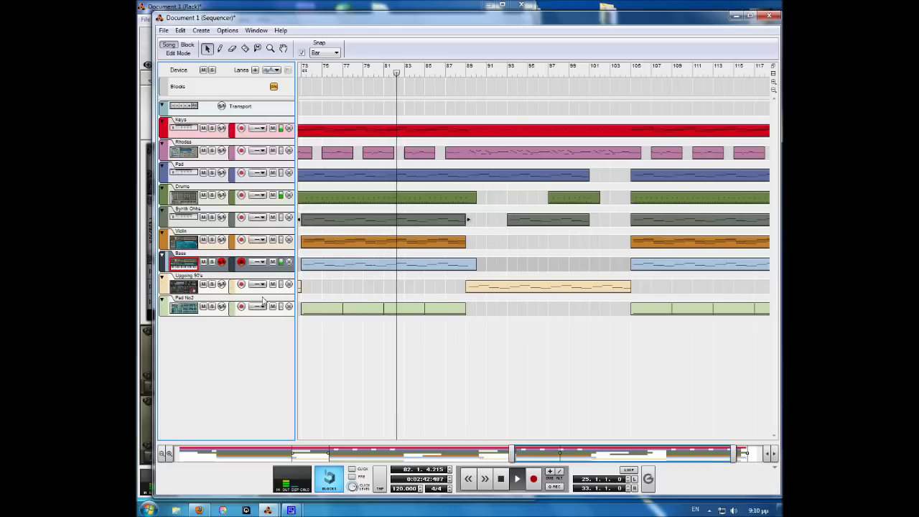
# - Select the Upgoing 90's track, examine the notes in its clip at bar 89, and return to the arrangement
pyautogui.click(213, 292)
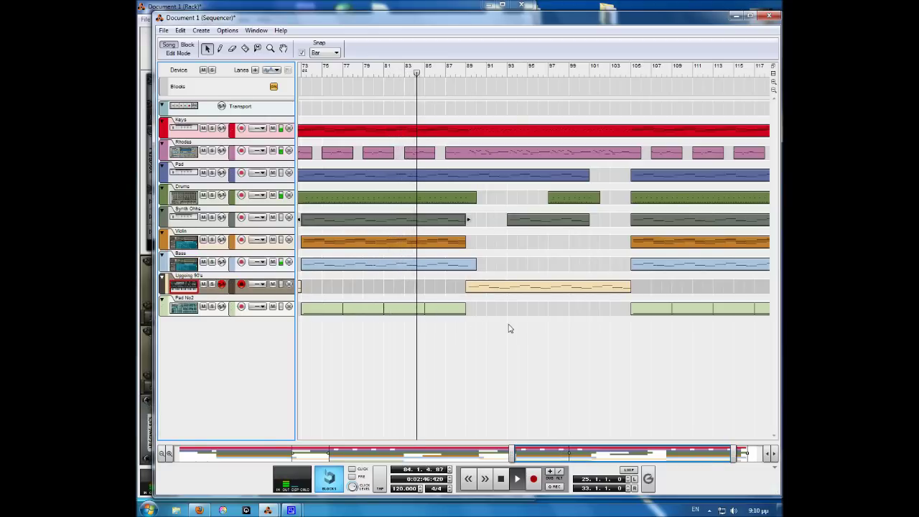
pyautogui.moveTo(543, 457); pyautogui.dragTo(572, 460)
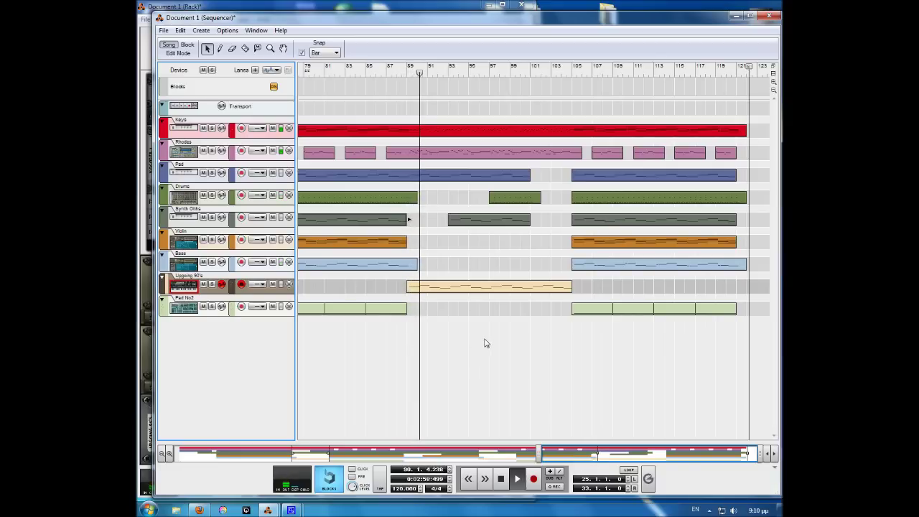
pyautogui.doubleClick(445, 286)
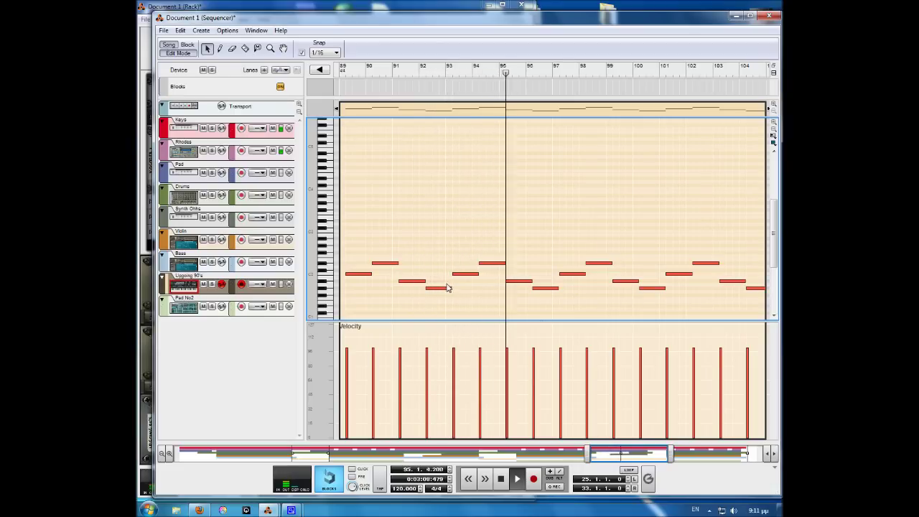
pyautogui.click(191, 55)
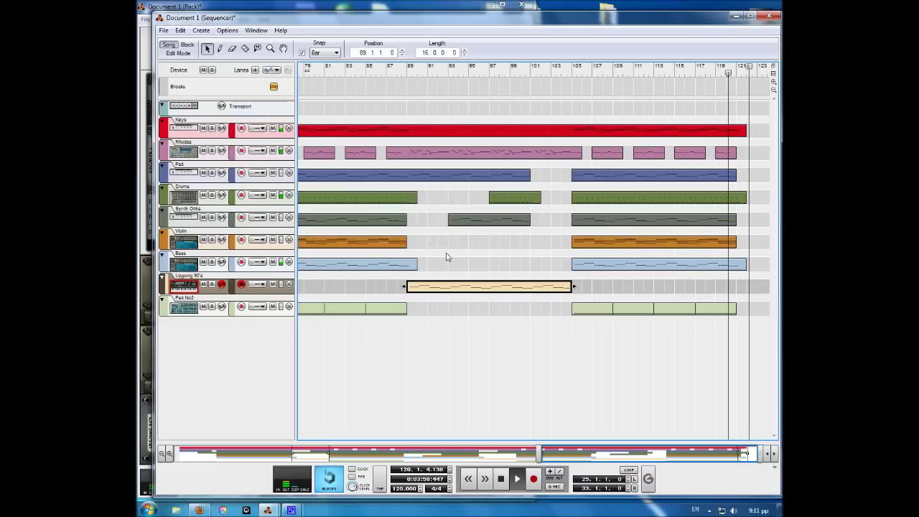
# - Switch to the CamStudio recorder window
pyautogui.moveTo(291, 508)
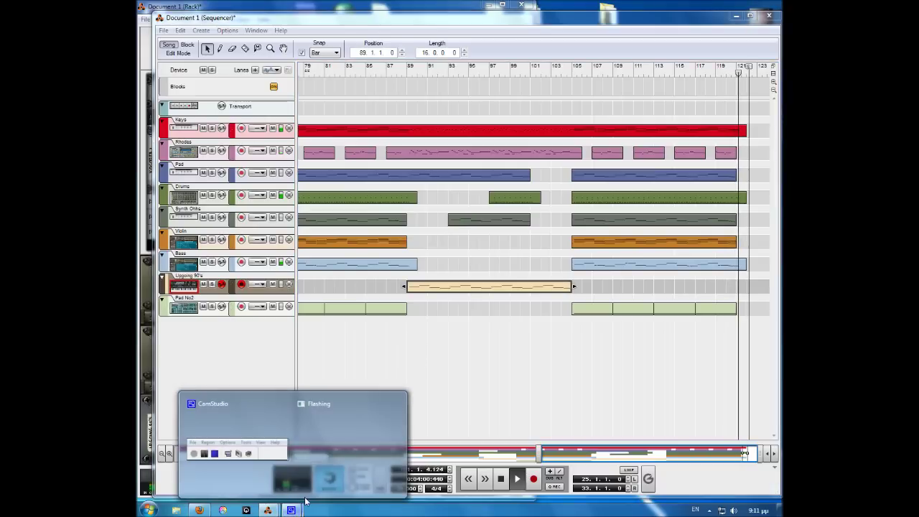
pyautogui.click(230, 430)
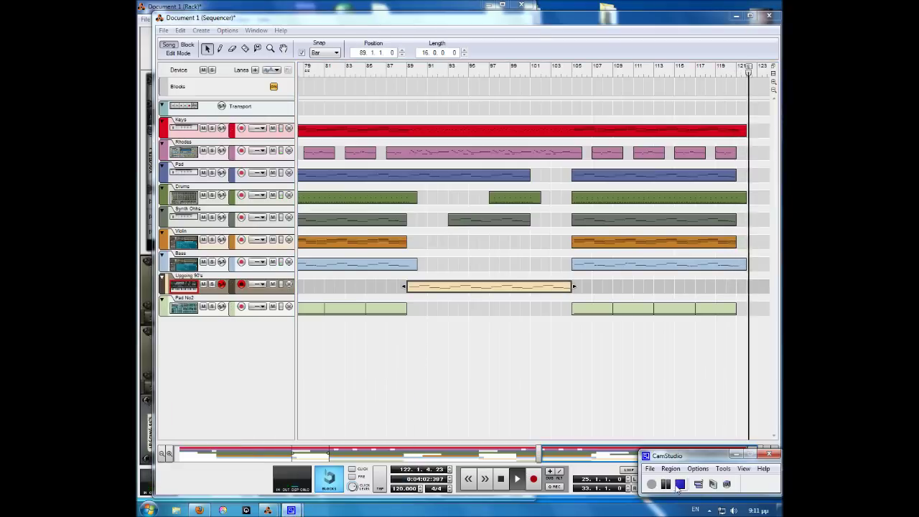